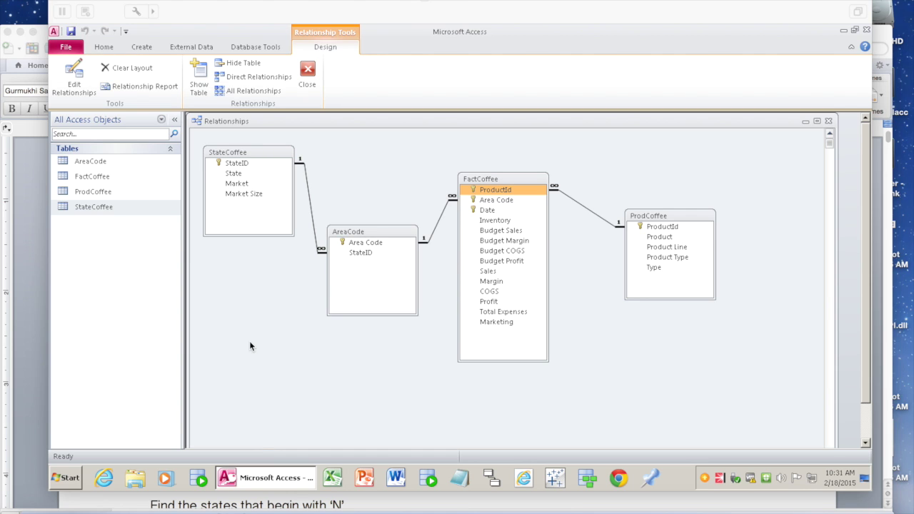
# Show Question 1's LIKE "Caf*" and "*caf*" answers in QueriesforClass-answers with SQL.docx.
pyautogui.click(28, 232)
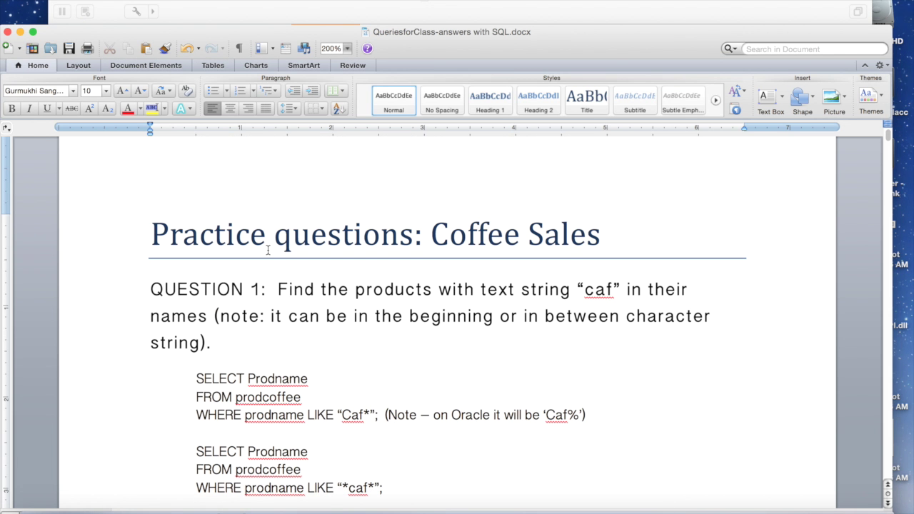
pyautogui.scroll(-3, 268, 250)
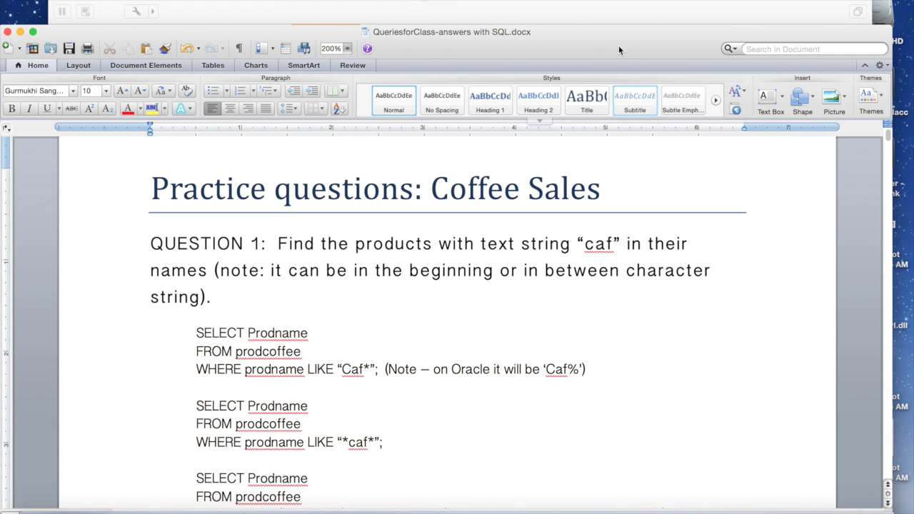
pyautogui.click(612, 17)
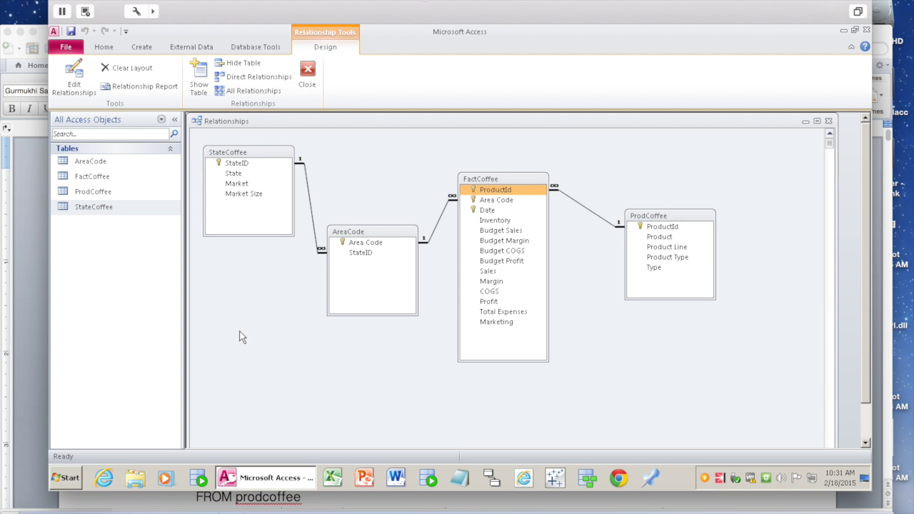
pyautogui.click(31, 252)
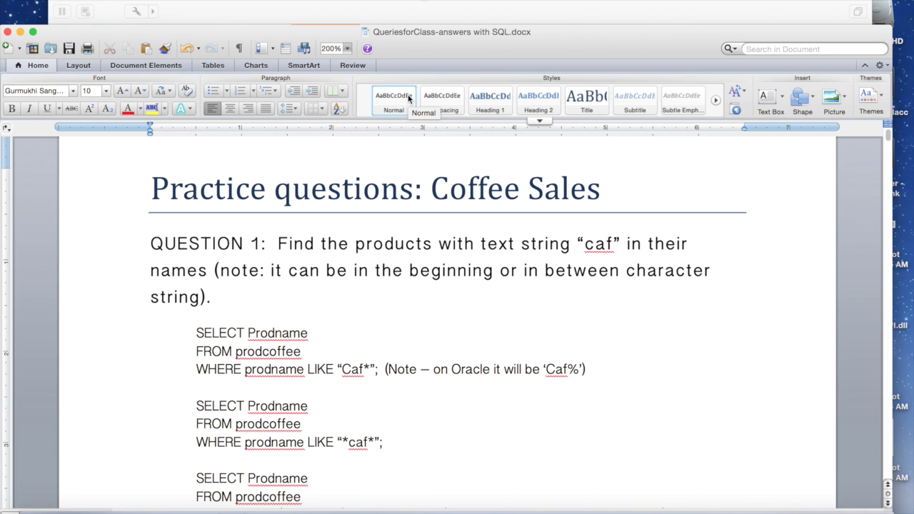
# Switch to Access, showing the StateCoffee, AreaCode, FactCoffee and ProdCoffee relationships diagram.
pyautogui.click(498, 12)
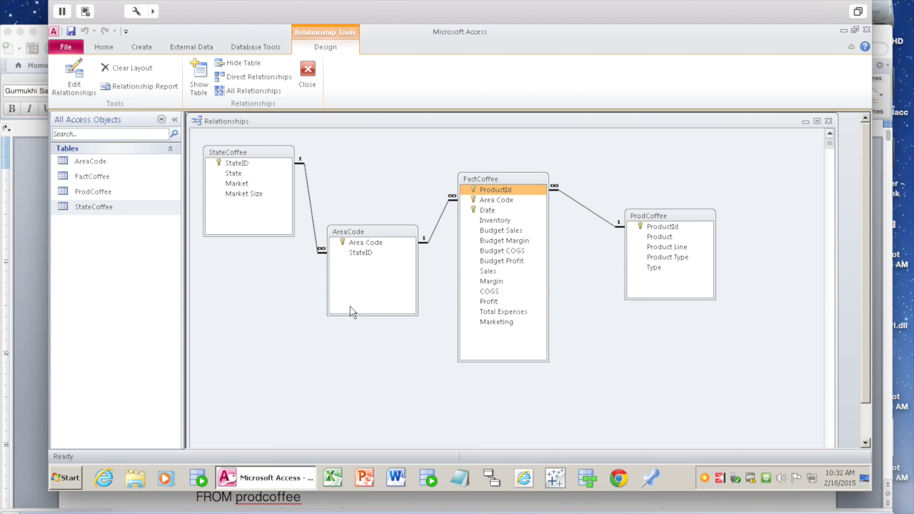
# Switch to the Word answers document showing Question 1's "caf" LIKE queries.
pyautogui.click(42, 251)
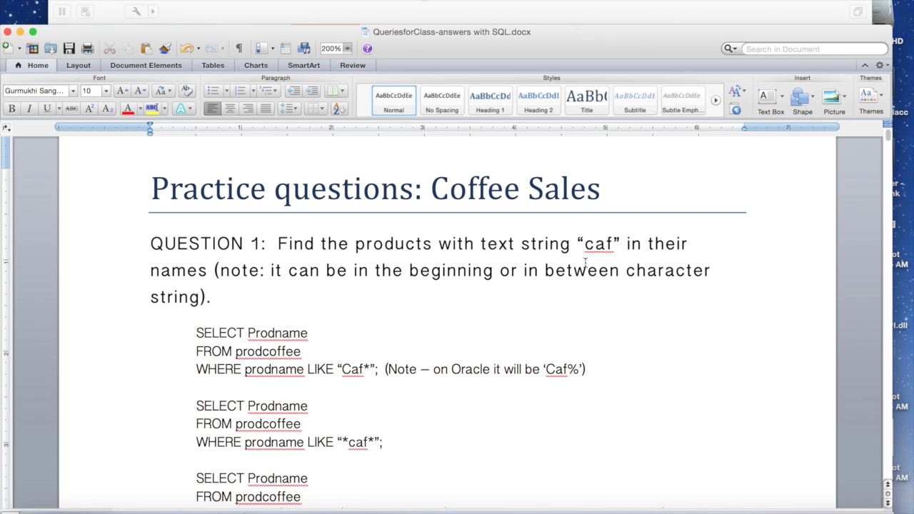
pyautogui.moveTo(454, 368); pyautogui.dragTo(608, 368)
pyautogui.click(584, 299)
# Switch to Access, showing FactCoffee linked one-to-many to ProdCoffee on ProductId.
pyautogui.click(496, 14)
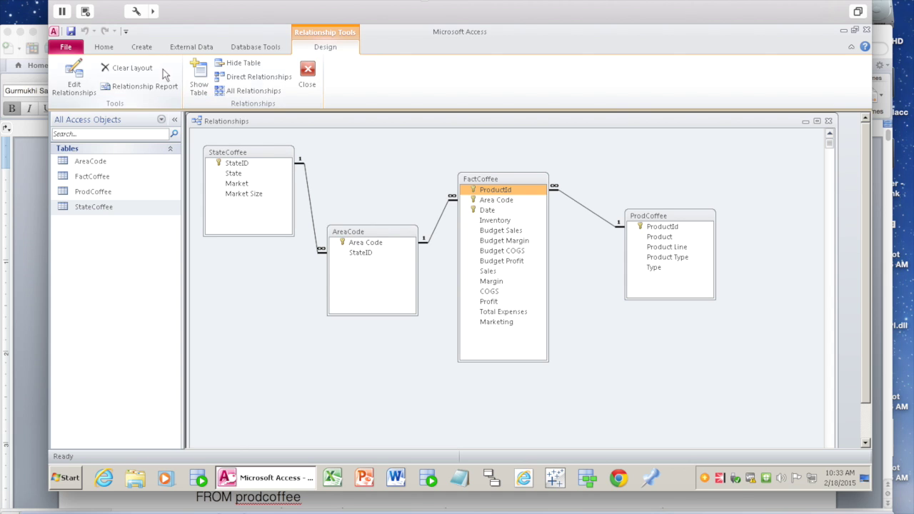
# Create a design-view query on the ProdCoffee table with the Product and Type fields.
pyautogui.click(147, 48)
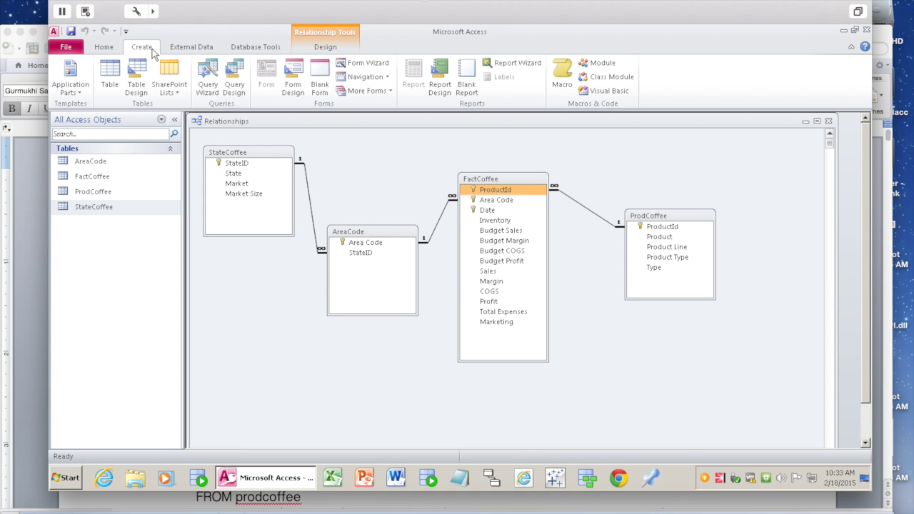
pyautogui.click(233, 84)
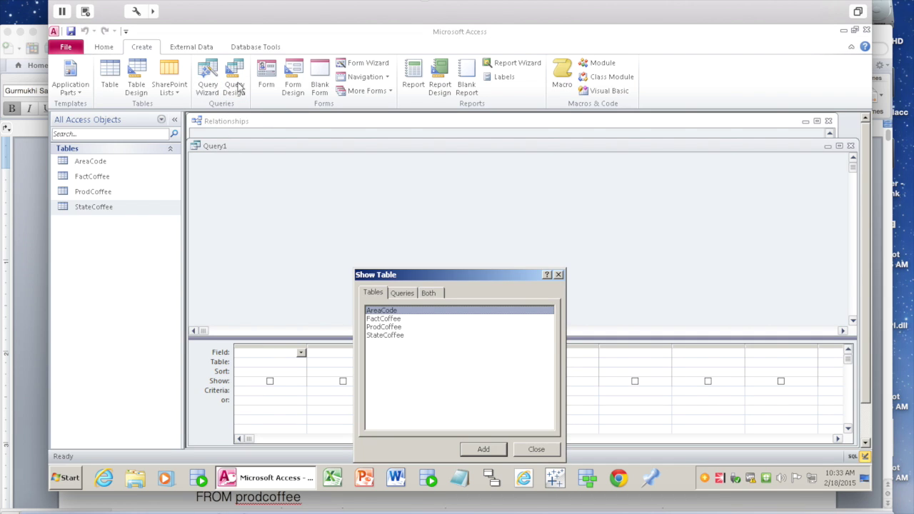
pyautogui.click(398, 328)
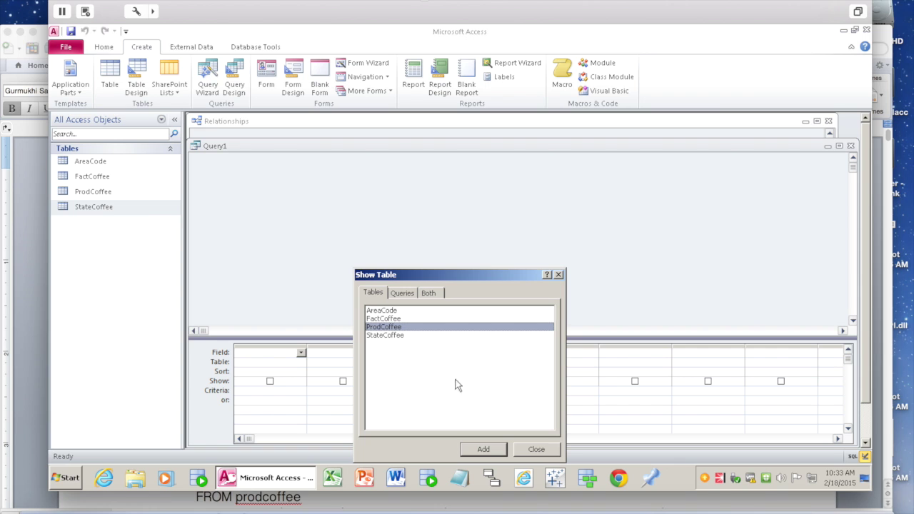
pyautogui.click(484, 450)
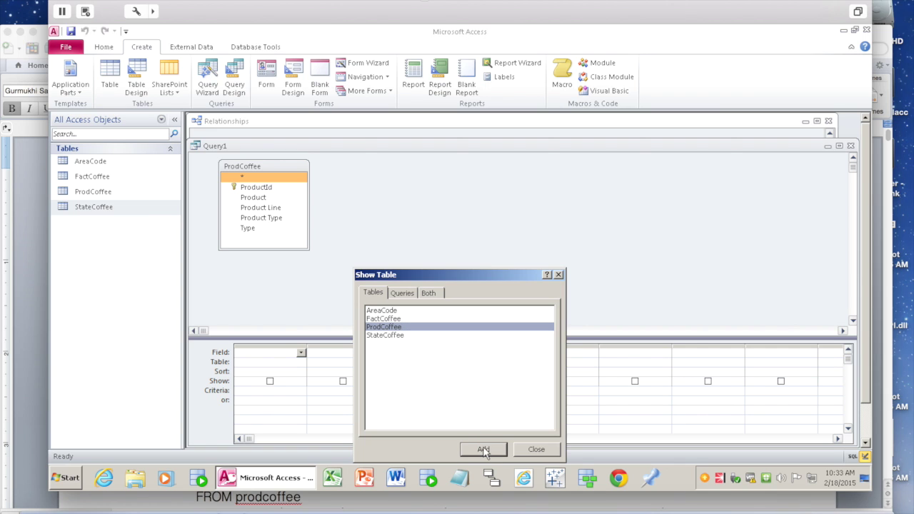
pyautogui.click(535, 449)
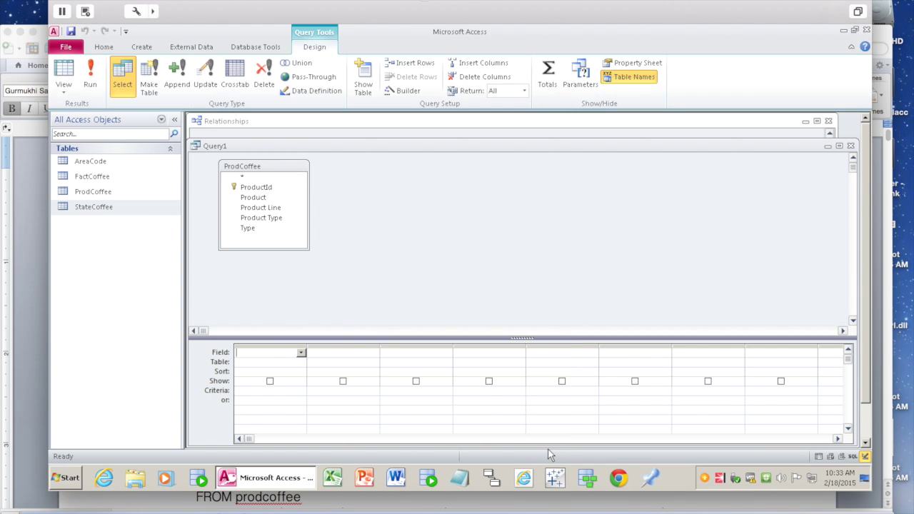
pyautogui.doubleClick(253, 197)
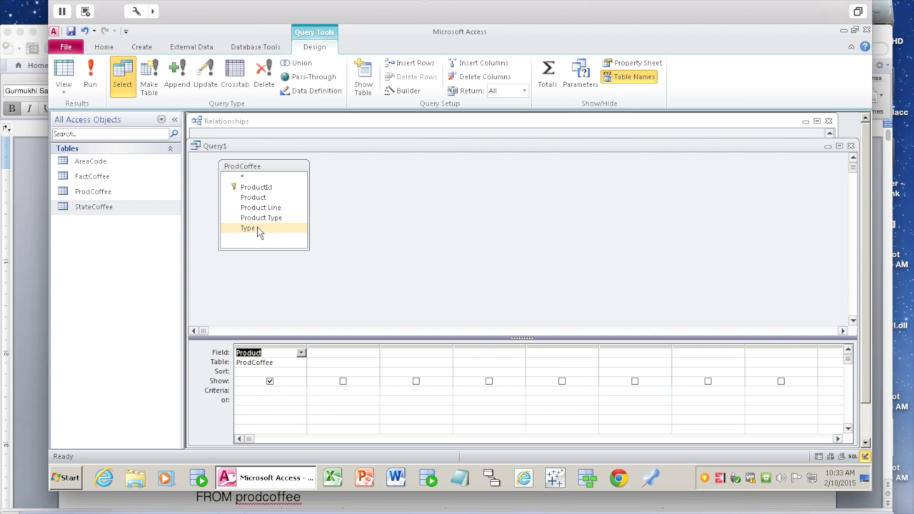
pyautogui.doubleClick(257, 228)
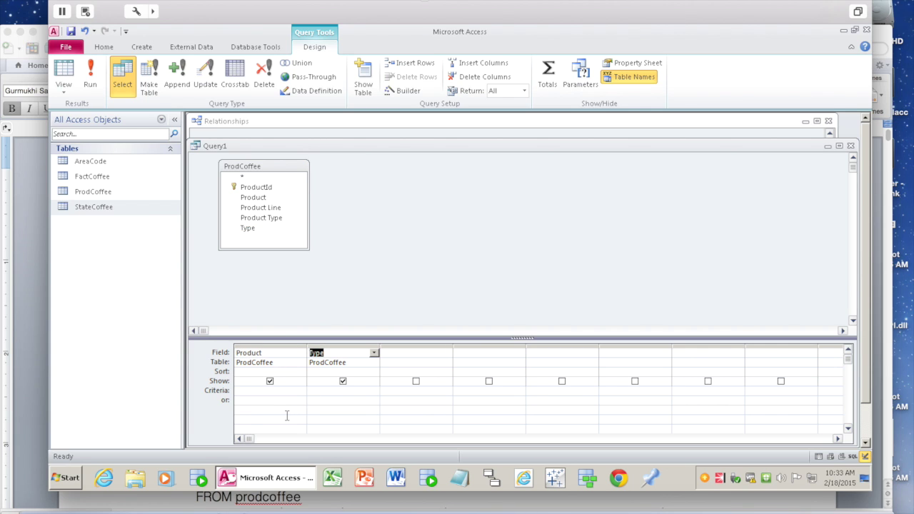
pyautogui.click(241, 391)
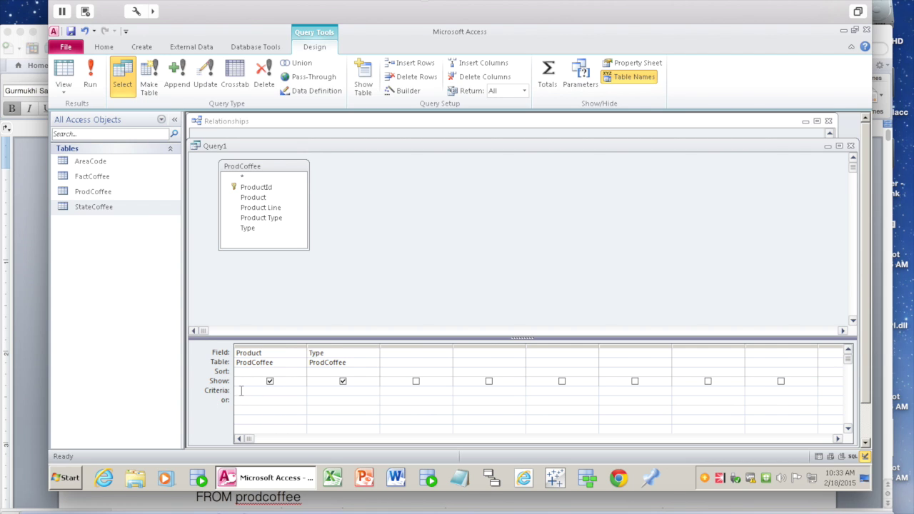
# Set the Product criterion to LIKE "Caf*" and run it, returning Caffe Latte and Caffe Mocha.
pyautogui.write('LIKE')
pyautogui.write('"Caf*"')
pyautogui.write('"')
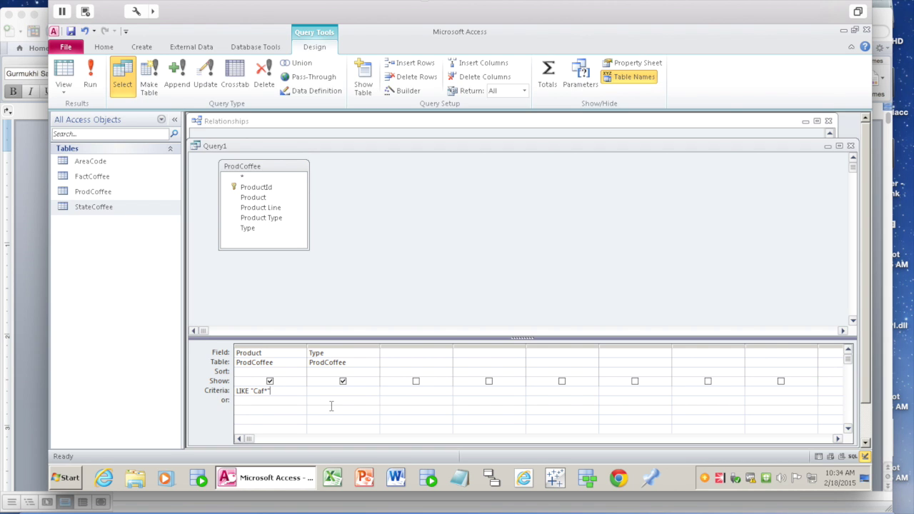
pyautogui.click(90, 75)
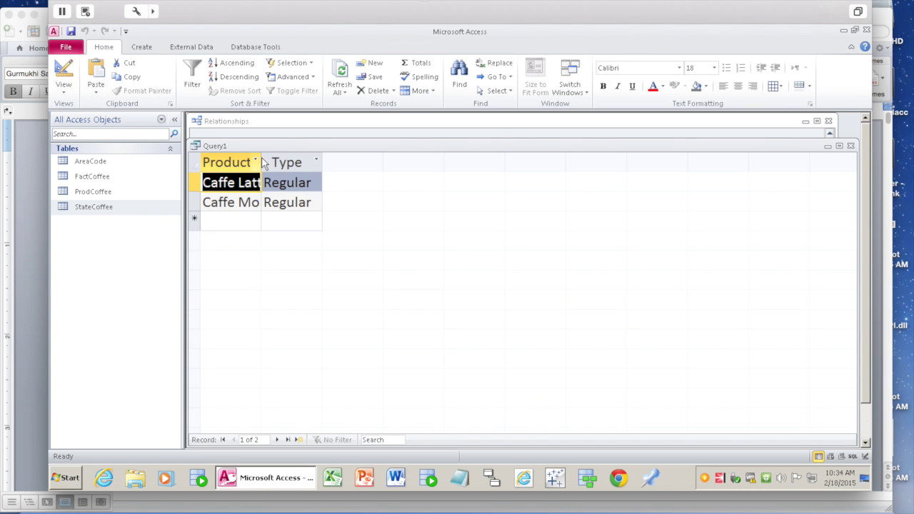
# Widen the Product results column to show full names, then return to Design View.
pyautogui.moveTo(261, 162); pyautogui.dragTo(312, 157)
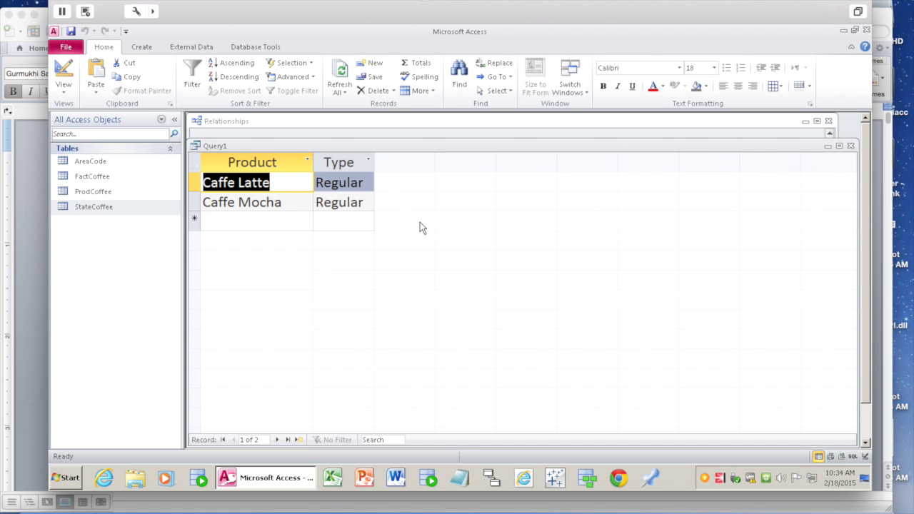
pyautogui.click(68, 93)
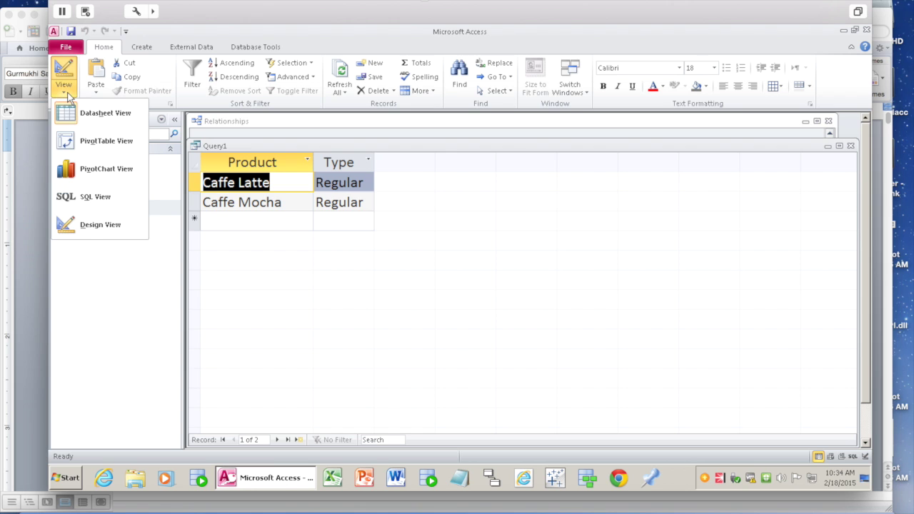
pyautogui.click(99, 226)
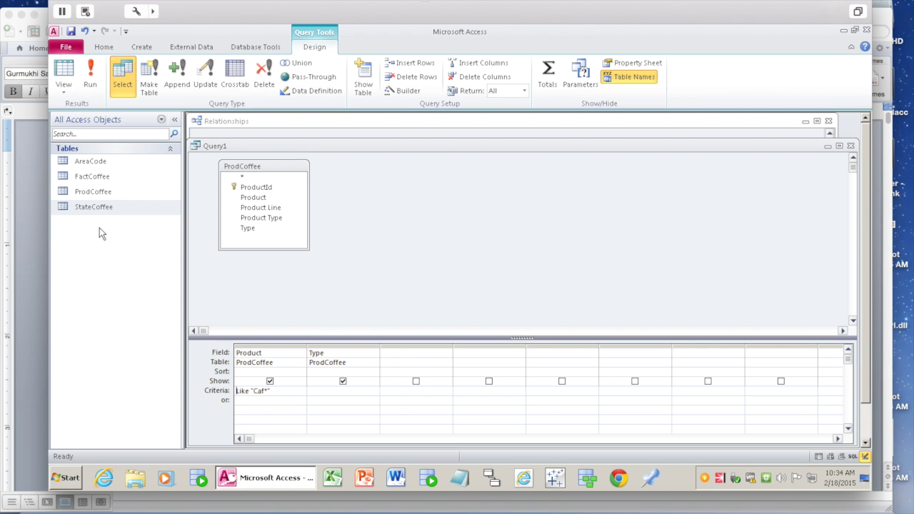
# Add a leading asterisk so the Product criterion reads Like "*Caf*".
pyautogui.click(255, 393)
pyautogui.write('*')
# Run Query1 to list Decaf Irish Cream, Caffe Latte, Caffe Mocha and Decaf Espresso.
pyautogui.click(90, 79)
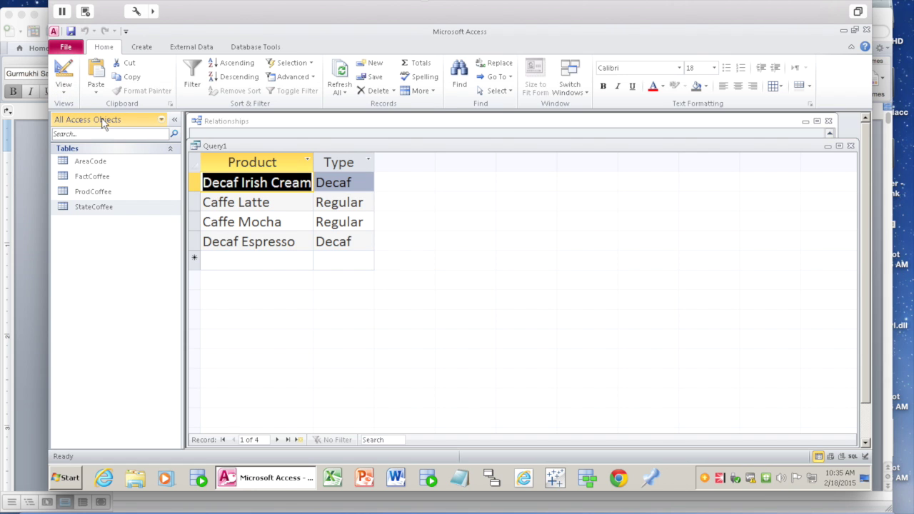
# Show Query1's SQL: SELECT Product, Type FROM ProdCoffee WHERE Product Like "*Caf*".
pyautogui.click(63, 89)
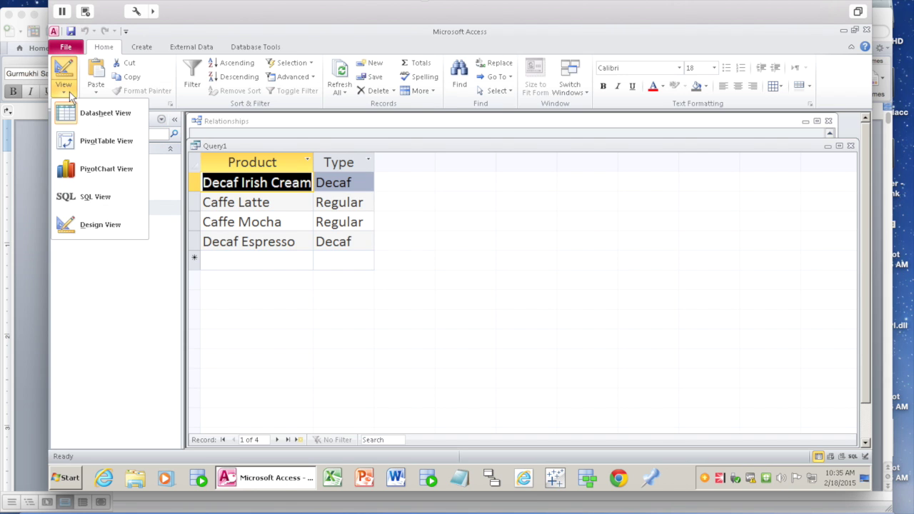
pyautogui.click(100, 225)
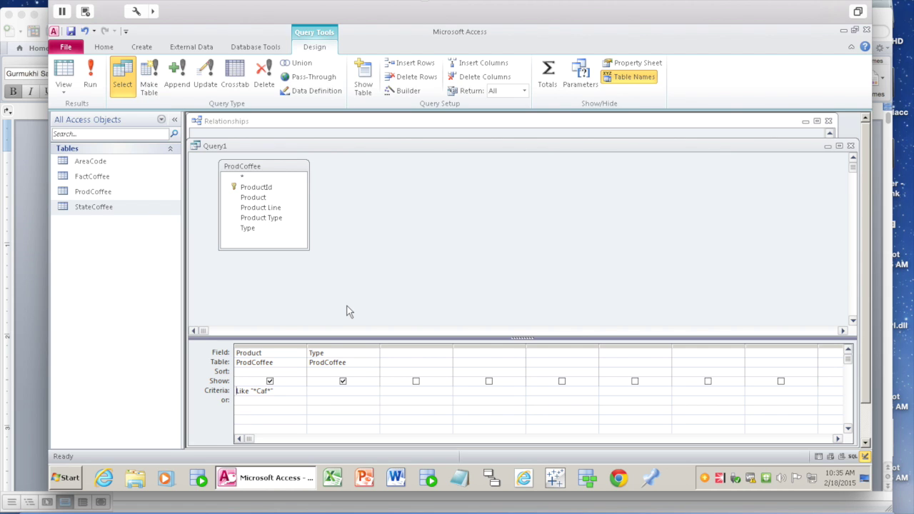
pyautogui.click(63, 92)
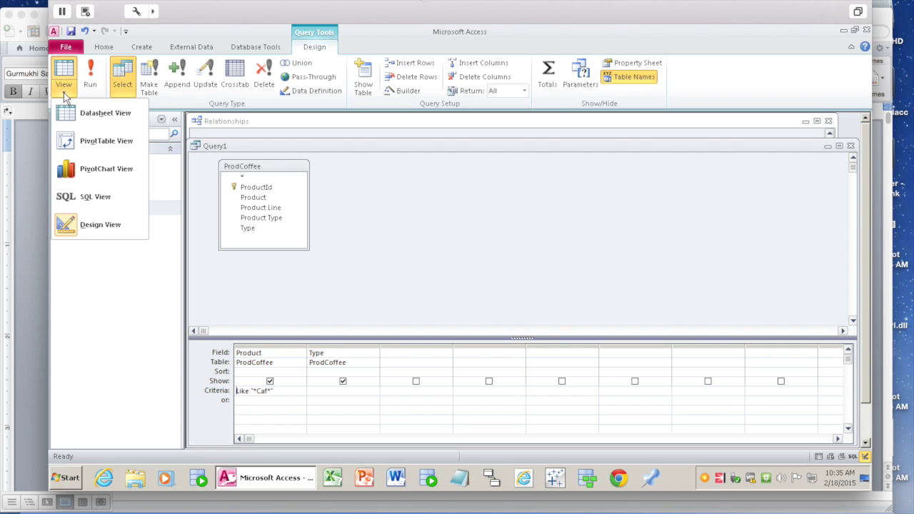
pyautogui.click(94, 197)
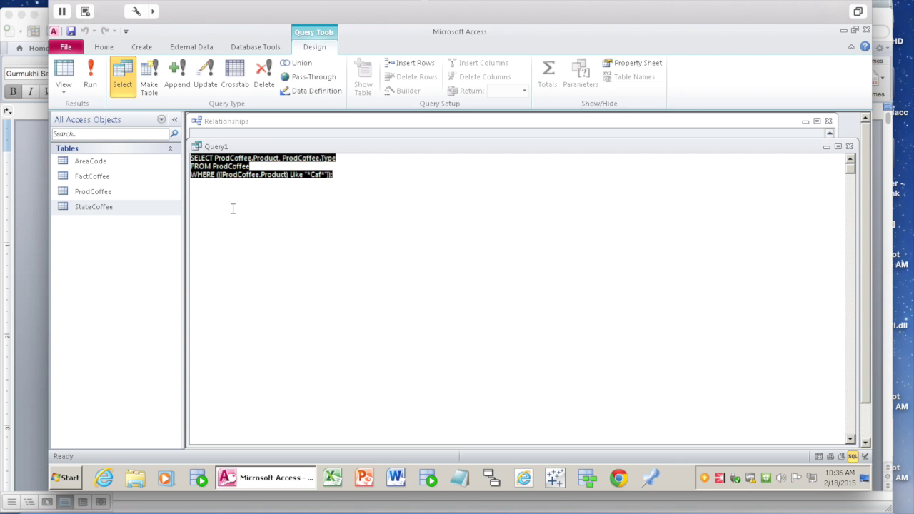
# Replace the generated SQL with SELECT product, type FROM ProdCoffee.
pyautogui.press('Delete')
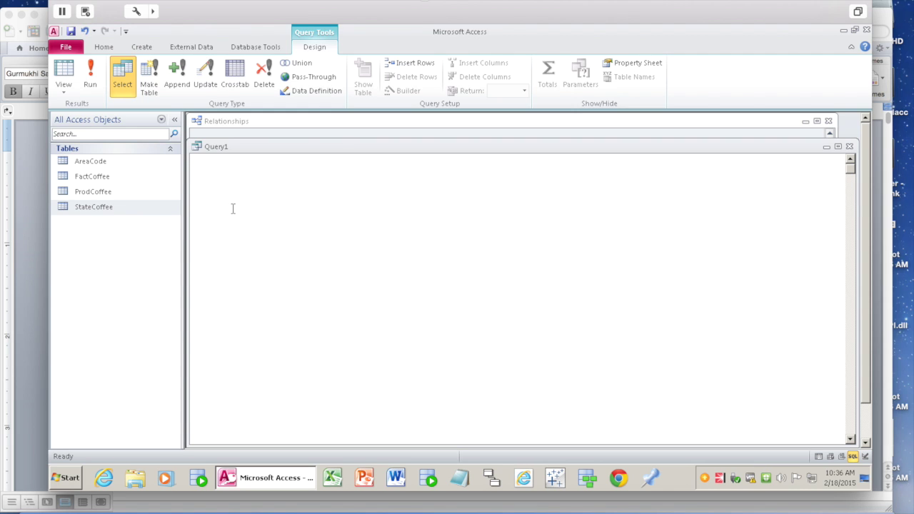
pyautogui.write('SELECT product, type')
pyautogui.moveTo(315, 145); pyautogui.dragTo(312, 250)
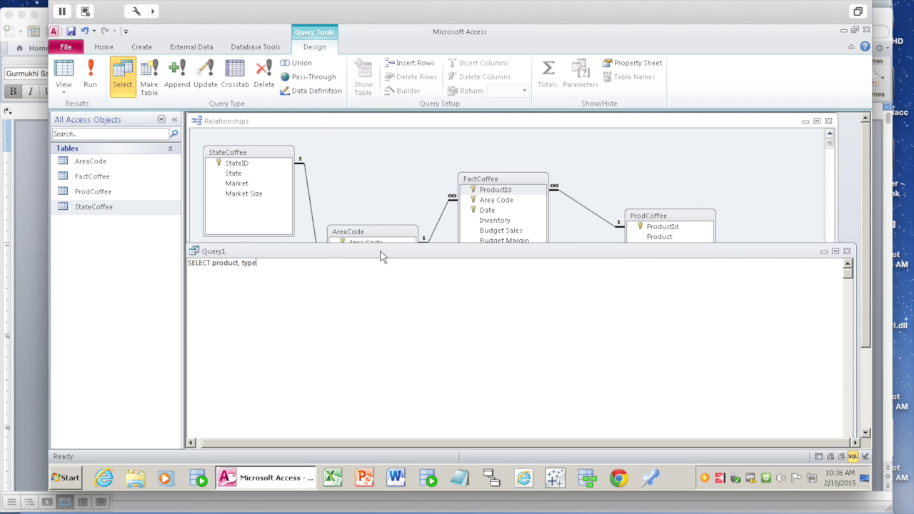
pyautogui.moveTo(385, 247); pyautogui.dragTo(420, 348)
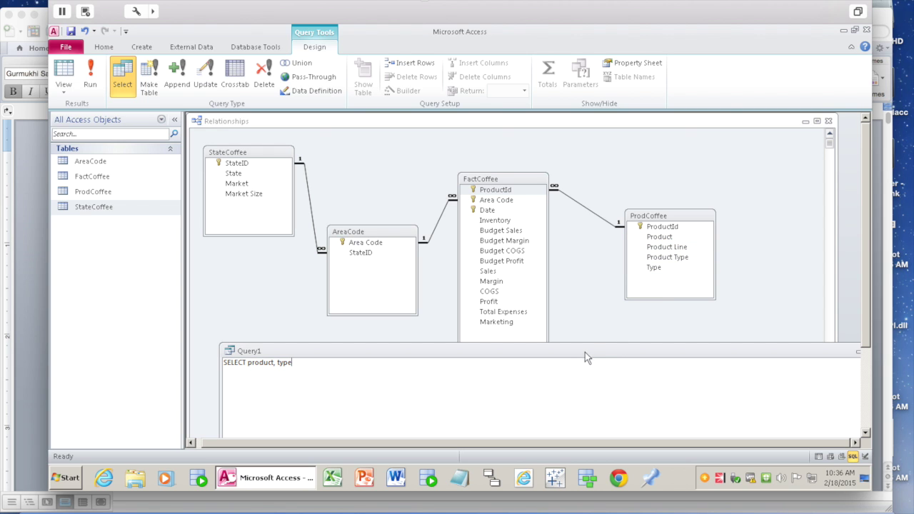
pyautogui.moveTo(585, 352); pyautogui.dragTo(569, 137)
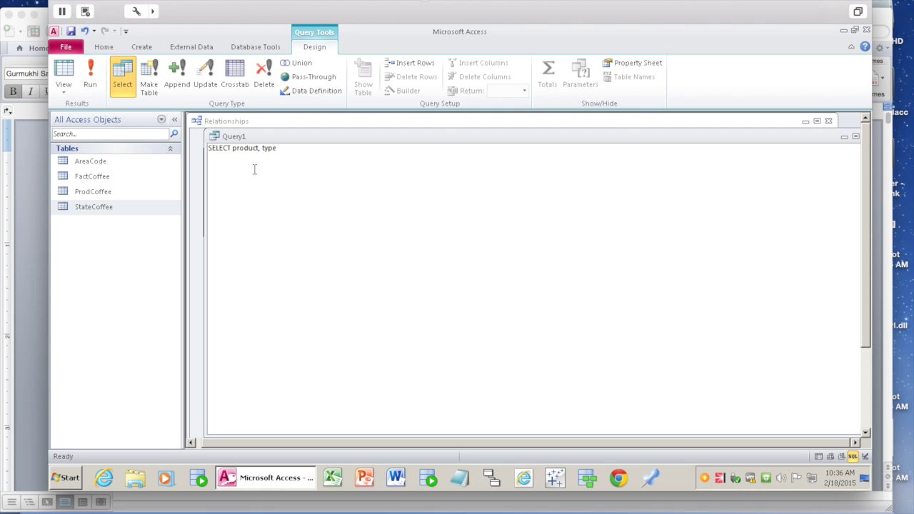
pyautogui.write('FROM ProdCoffee')
# Add WHERE product LIKE "*caf*"; on a new line and run the query.
pyautogui.press('Return')
pyautogui.write("WHERE product LIKE '")
pyautogui.write('*caf*";')
pyautogui.click(93, 84)
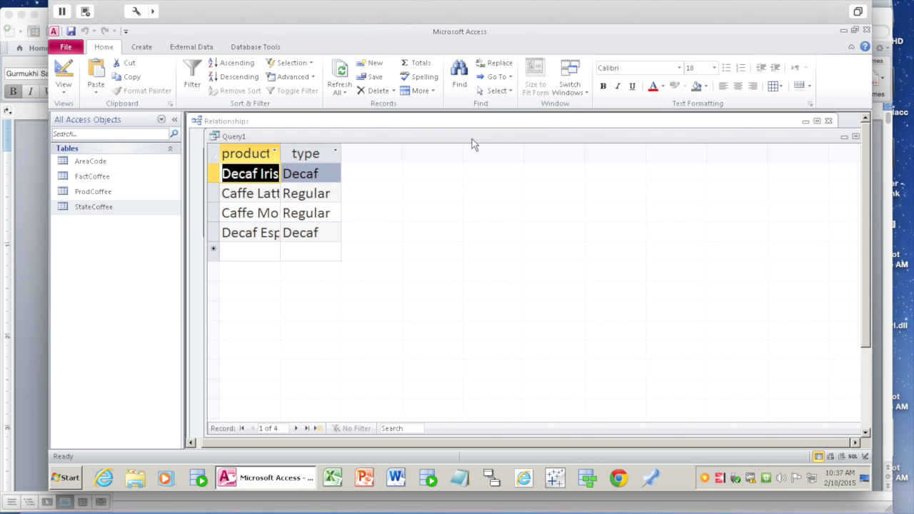
# Leave the four-row datasheet and return Query1 to SQL view.
pyautogui.moveTo(471, 140); pyautogui.dragTo(471, 215)
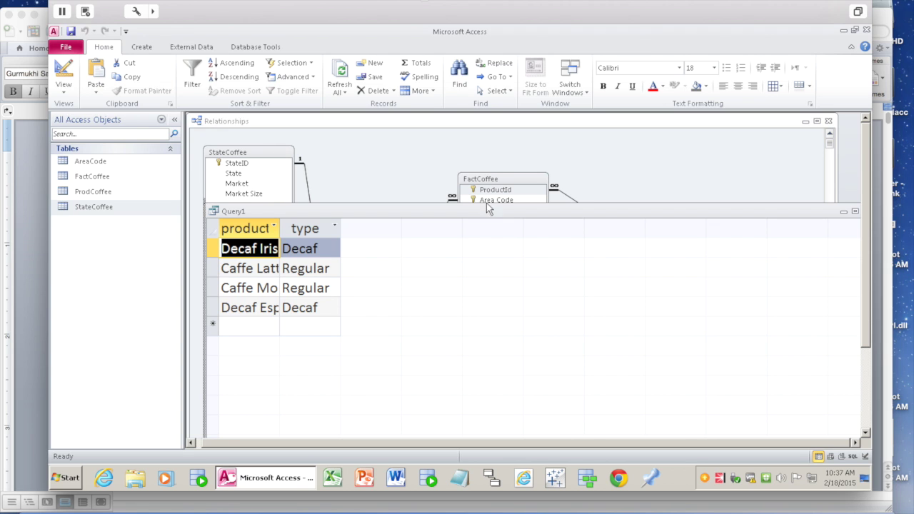
pyautogui.moveTo(487, 204); pyautogui.dragTo(486, 135)
pyautogui.click(71, 92)
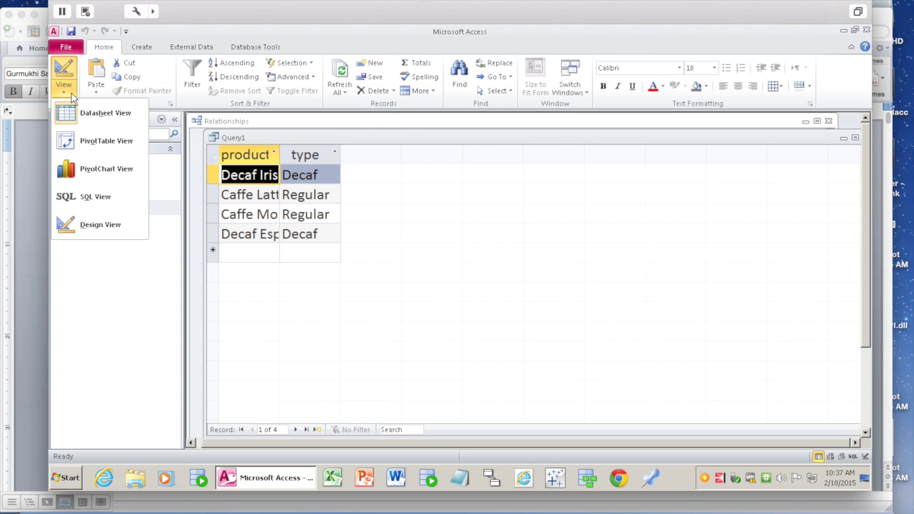
pyautogui.click(95, 201)
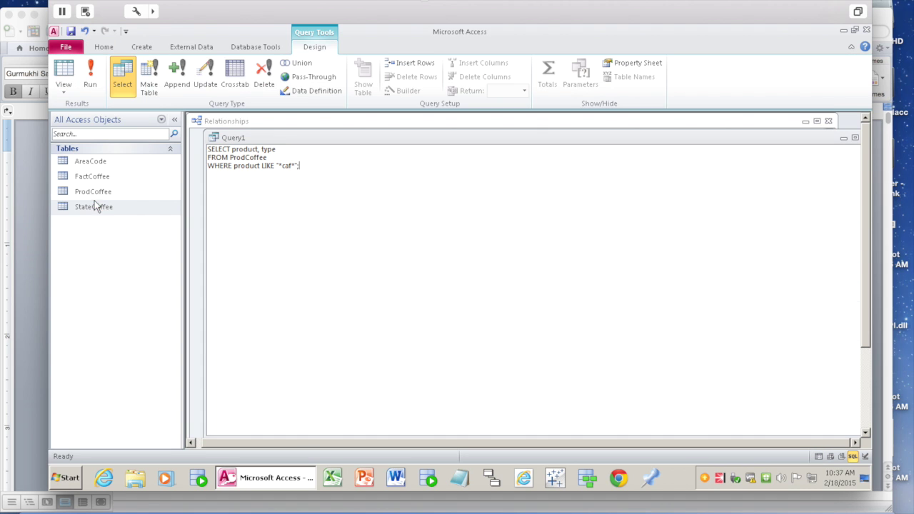
# Change product to produkt in the WHERE clause and run it, prompting for a parameter.
pyautogui.click(293, 167)
pyautogui.write('*')
pyautogui.press('BackSpace')
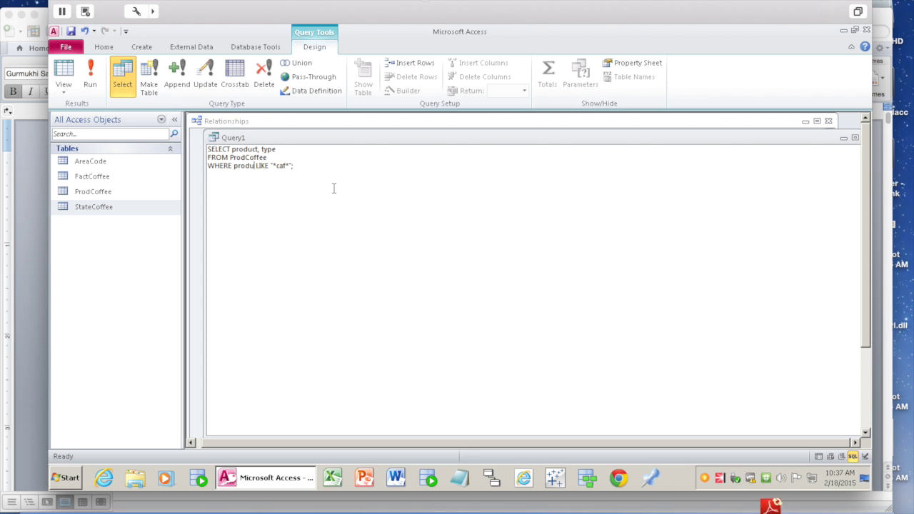
pyautogui.write('kt')
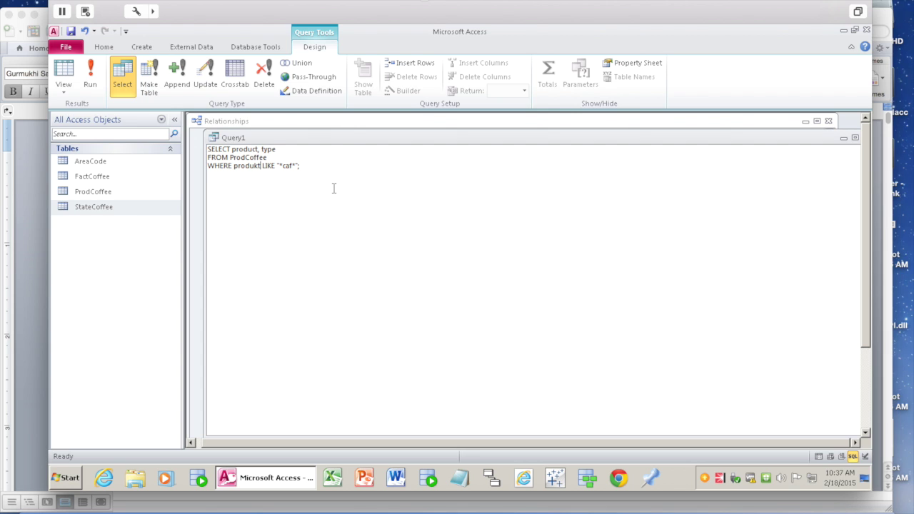
pyautogui.click(261, 167)
pyautogui.click(90, 77)
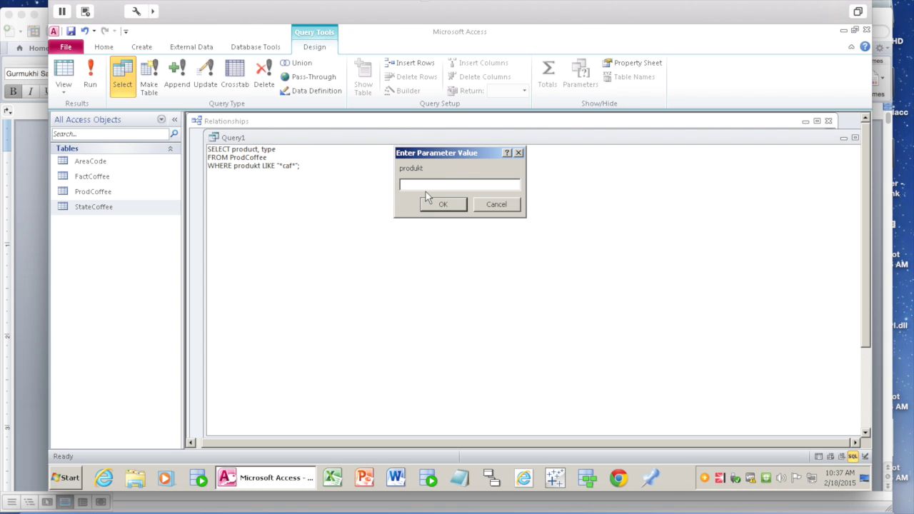
# Cancel the produkt parameter prompt, fix the field back to product, and rerun.
pyautogui.click(510, 204)
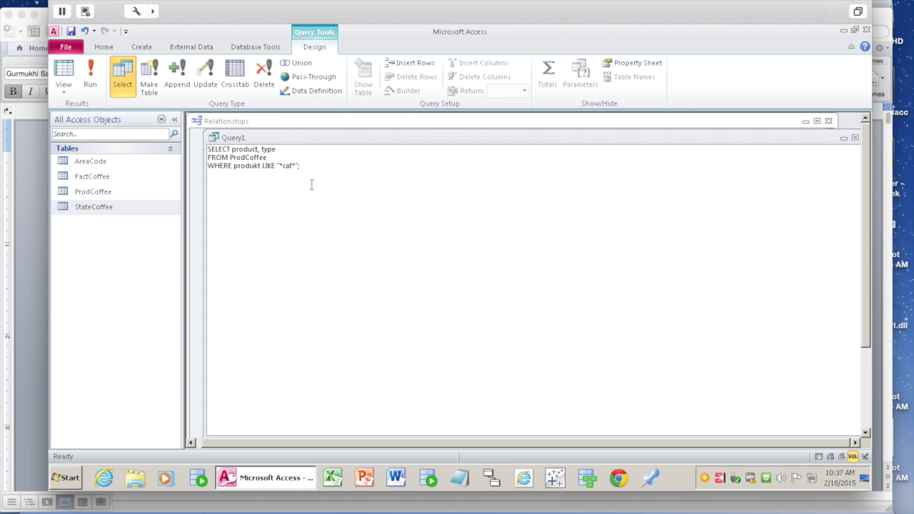
pyautogui.click(258, 166)
pyautogui.press('BackSpace')
pyautogui.write('c')
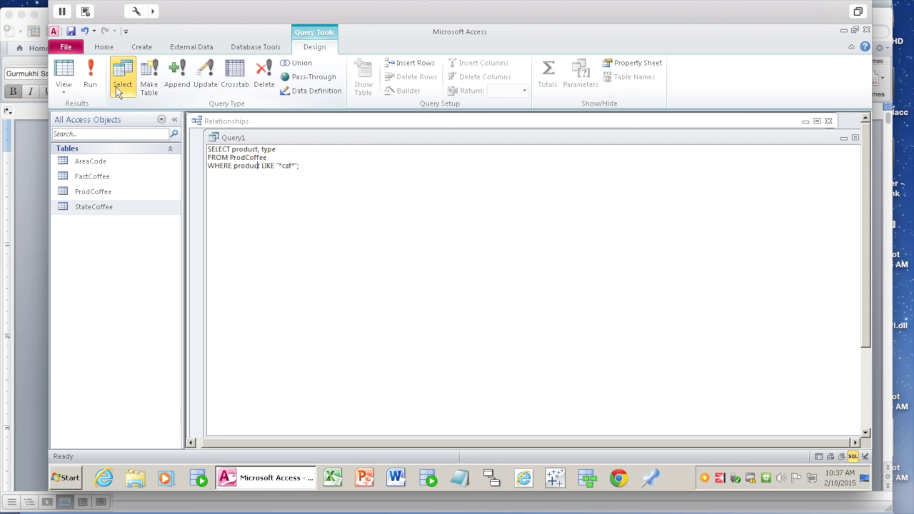
pyautogui.click(90, 75)
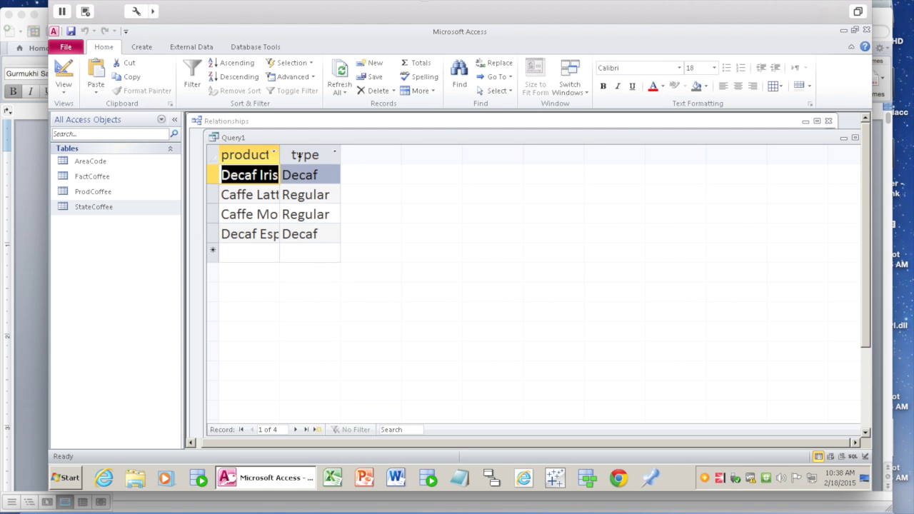